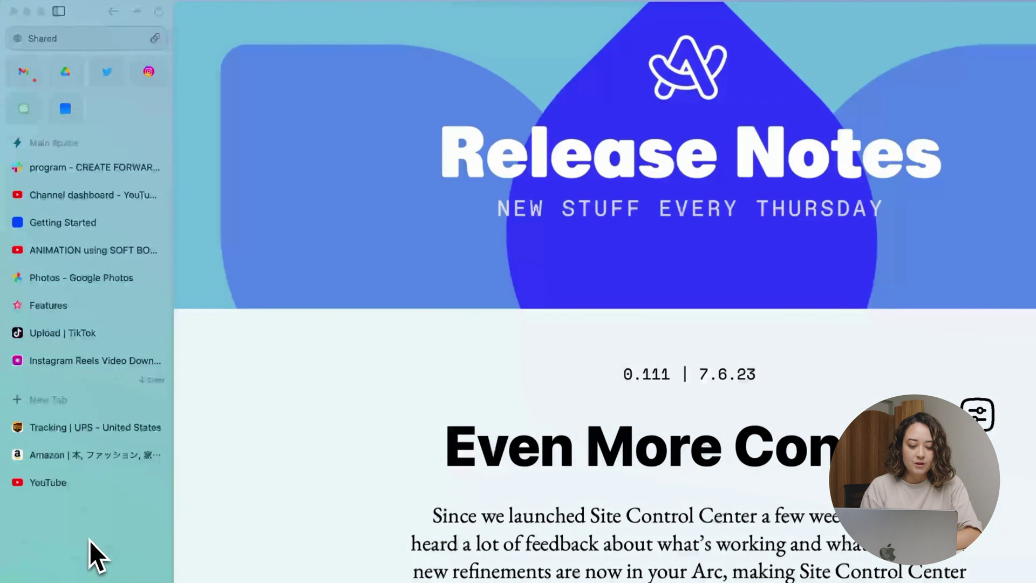
# Step: Switch to the Korean space and open google.com in a new tab there
pyautogui.hscroll(3, 117, 419)
pyautogui.hscroll(3, 92, 539)
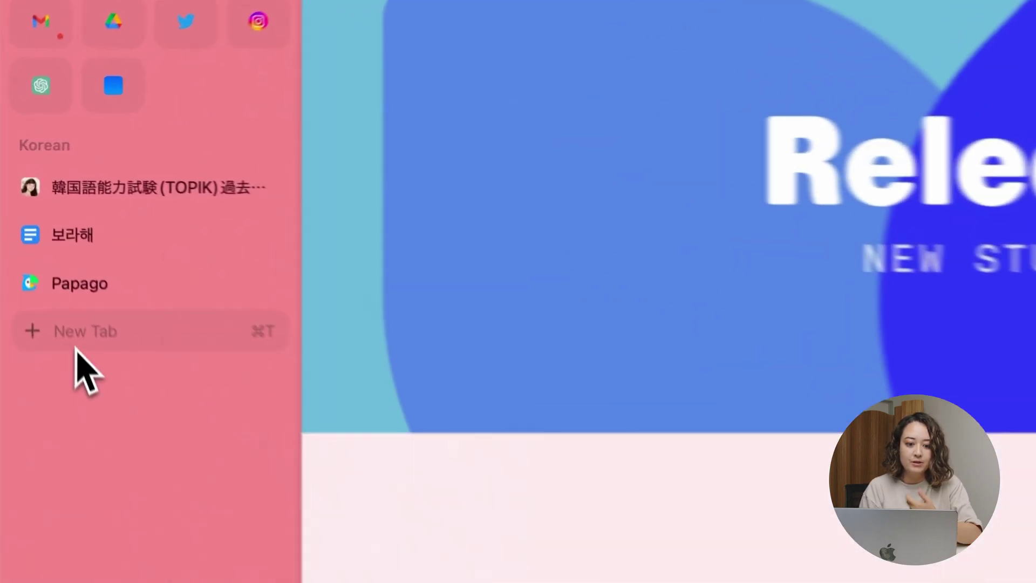
pyautogui.click(76, 337)
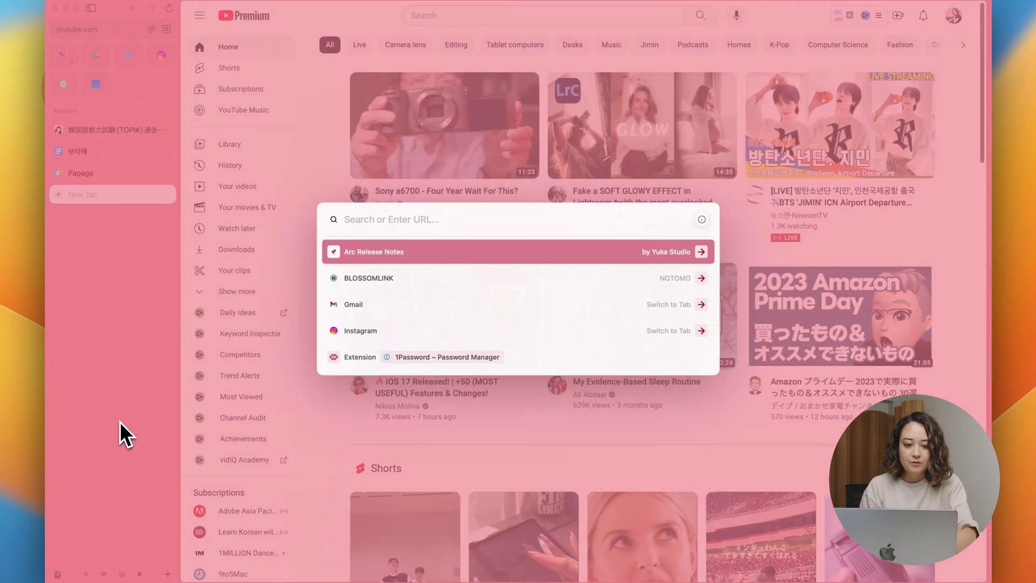
pyautogui.write('google.com')
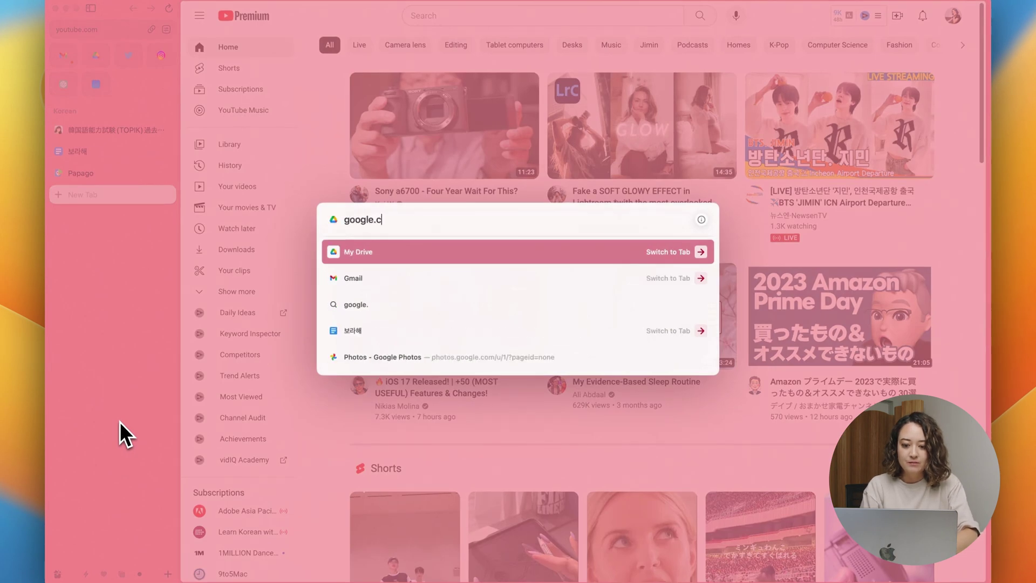
pyautogui.press('Return')
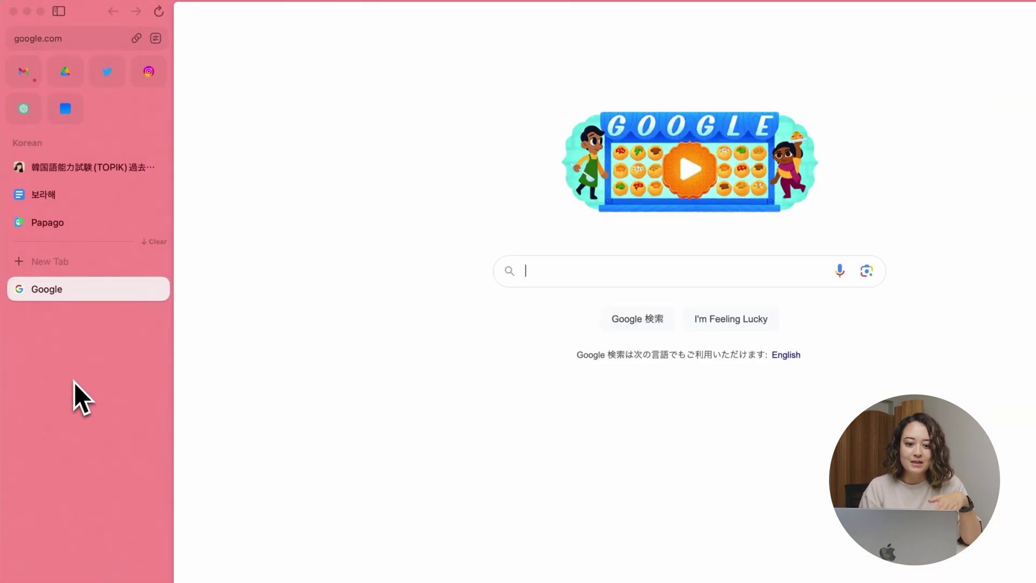
pyautogui.hscroll(3, 73, 382)
pyautogui.hscroll(-3, 74, 382)
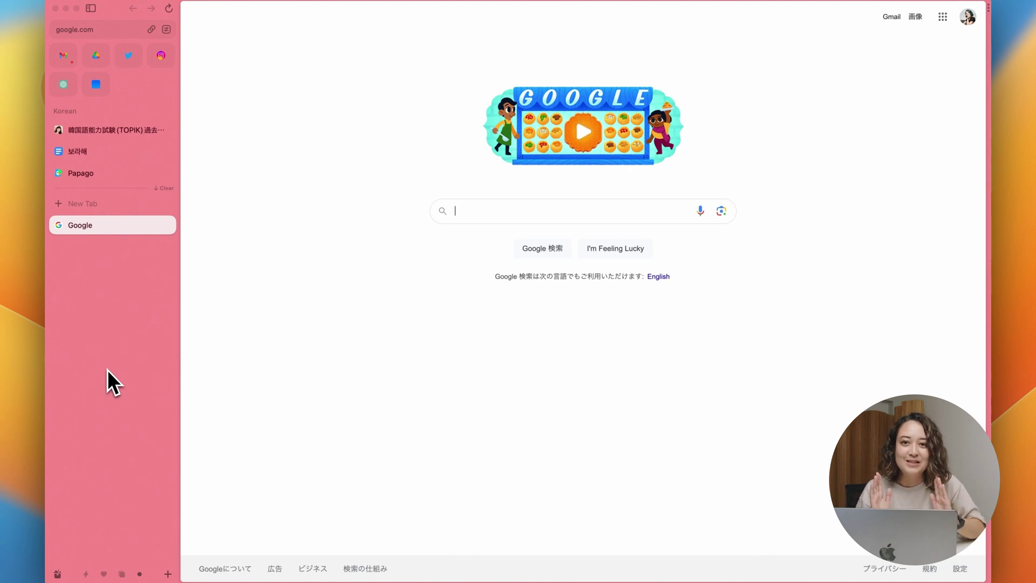
# Step: Examine the browser's General settings, including the available time limits for archiving tabs, and close them unchanged
pyautogui.click(89, 2)
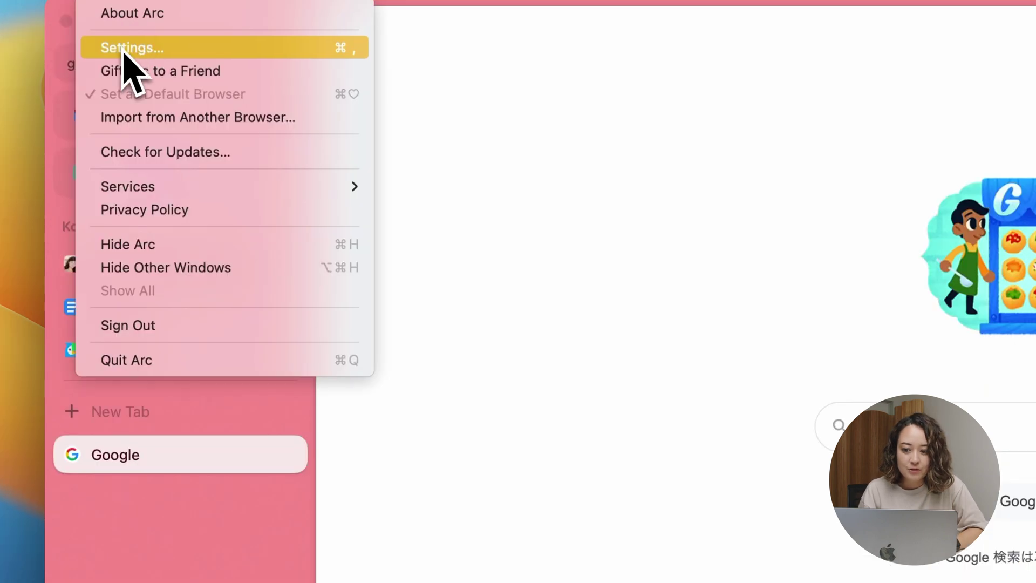
pyautogui.click(84, 21)
pyautogui.click(711, 397)
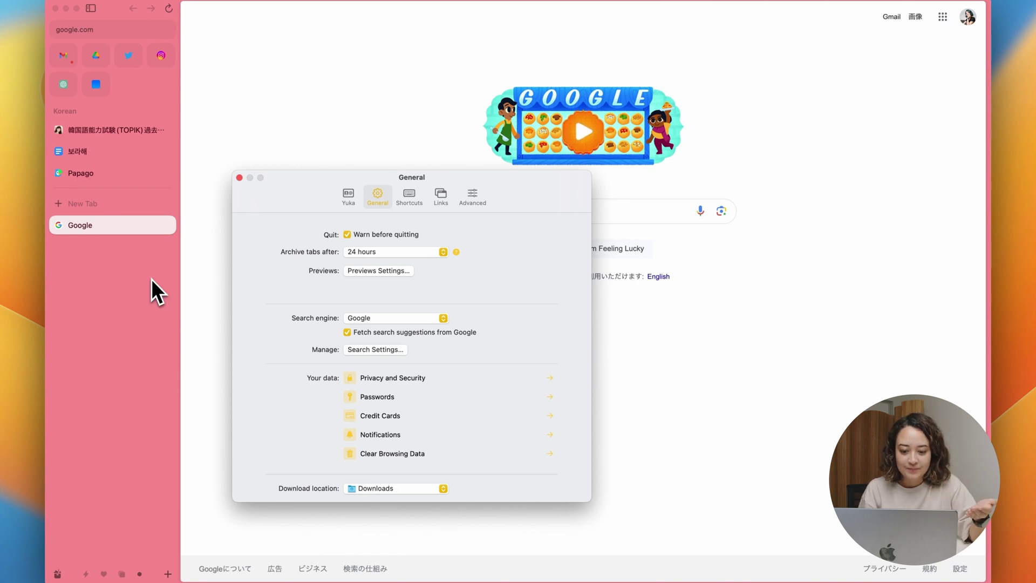
pyautogui.click(395, 252)
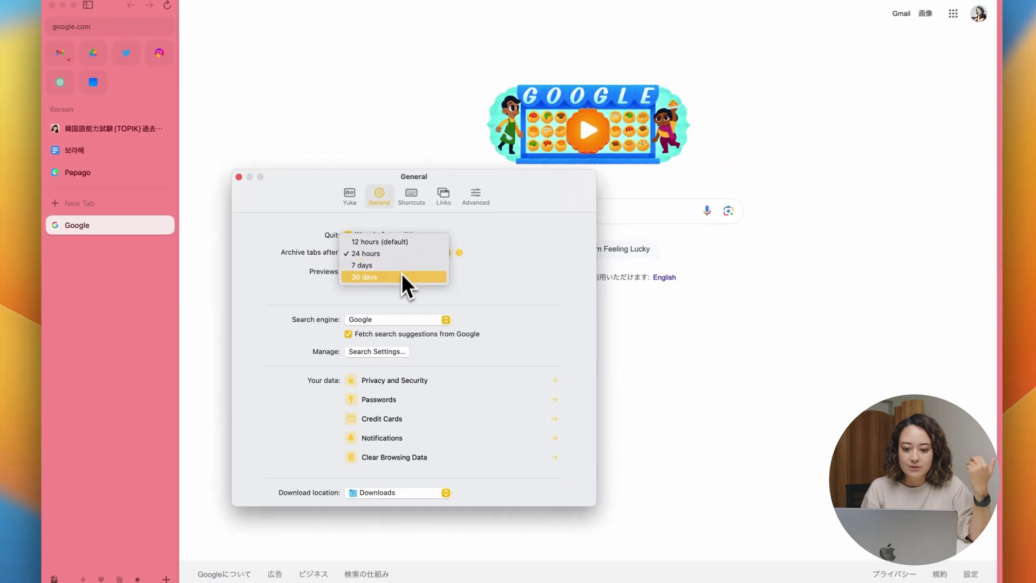
pyautogui.click(276, 299)
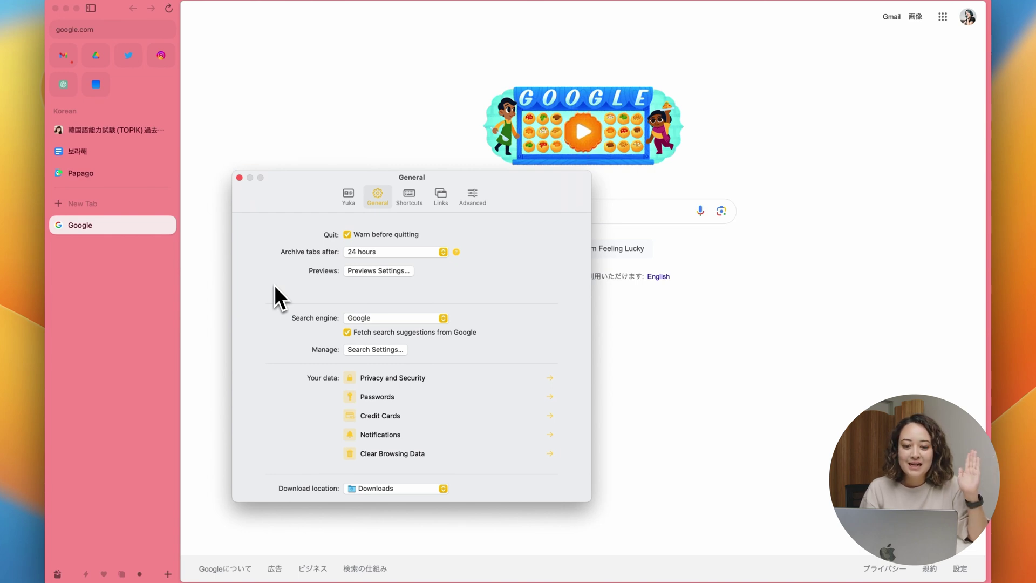
pyautogui.click(215, 224)
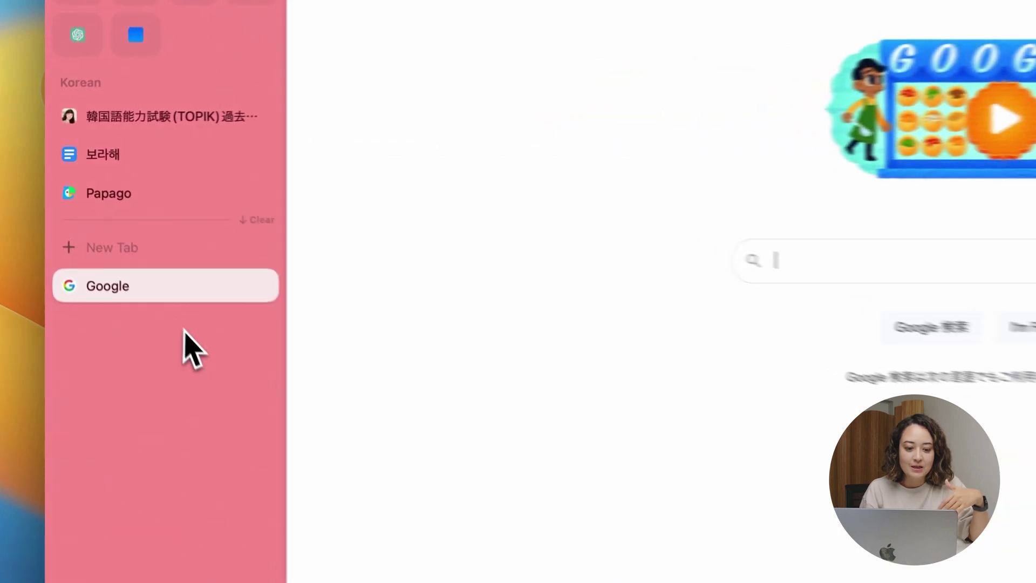
# Step: Pin the Google tab below Papago in the Korean space and switch to Main Space
pyautogui.moveTo(198, 314); pyautogui.dragTo(197, 250)
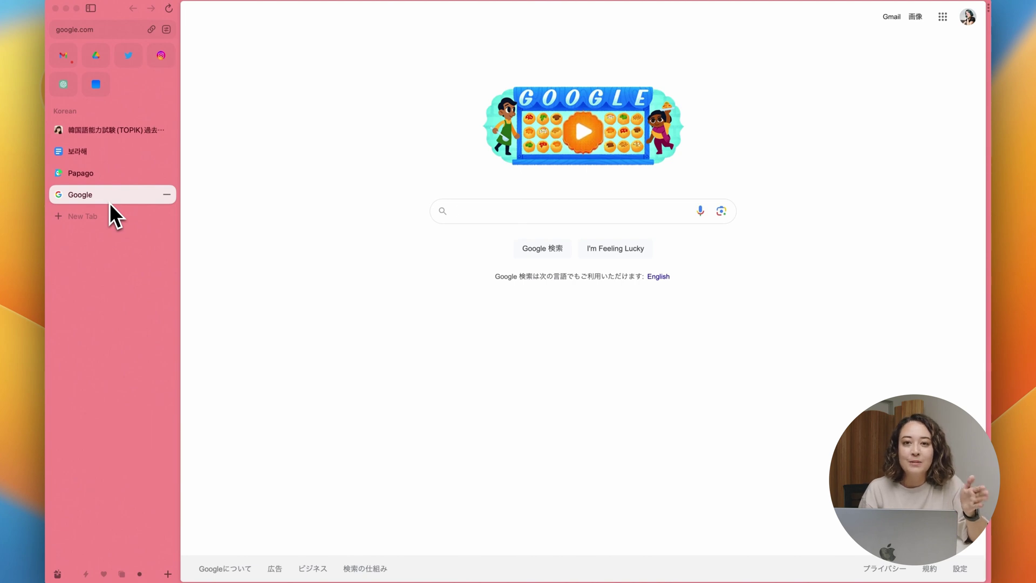
pyautogui.hotkey('ctrl', '1')
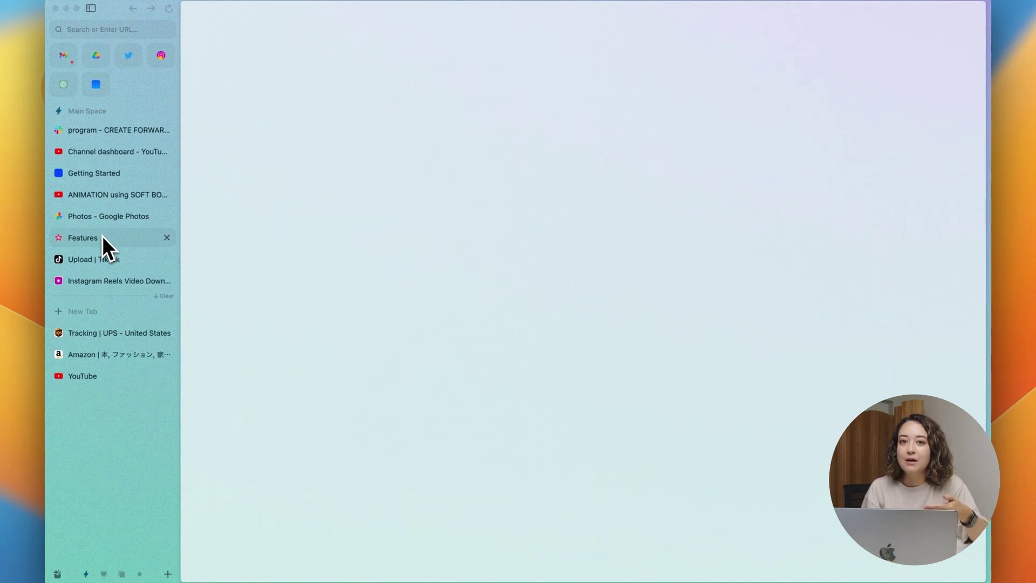
# Step: Preview the unread mail and open Gmail from the favorites, checking those favorites in the neighbouring space too
pyautogui.moveTo(64, 66)
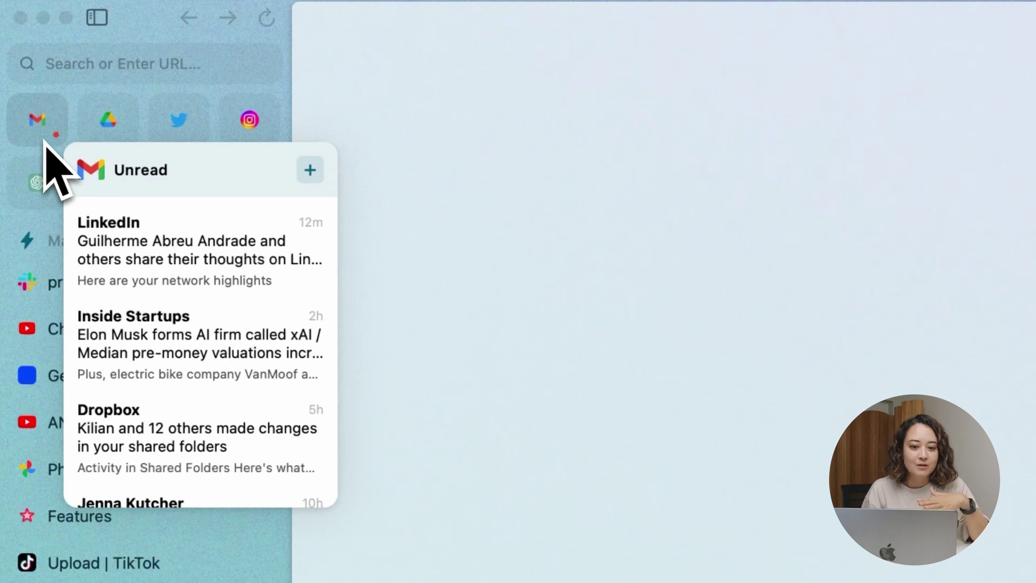
pyautogui.click(43, 138)
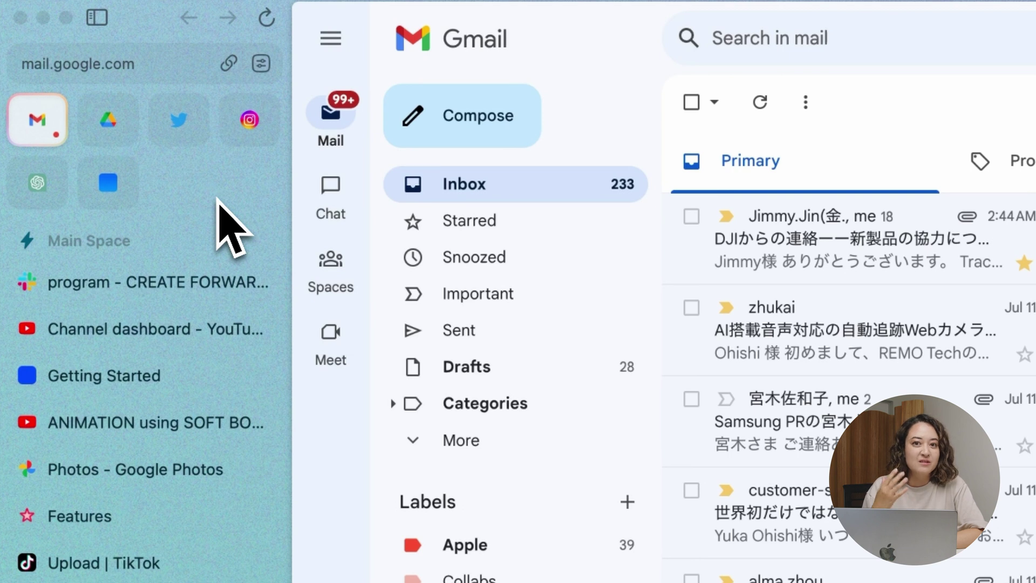
pyautogui.hscroll(3, 219, 222)
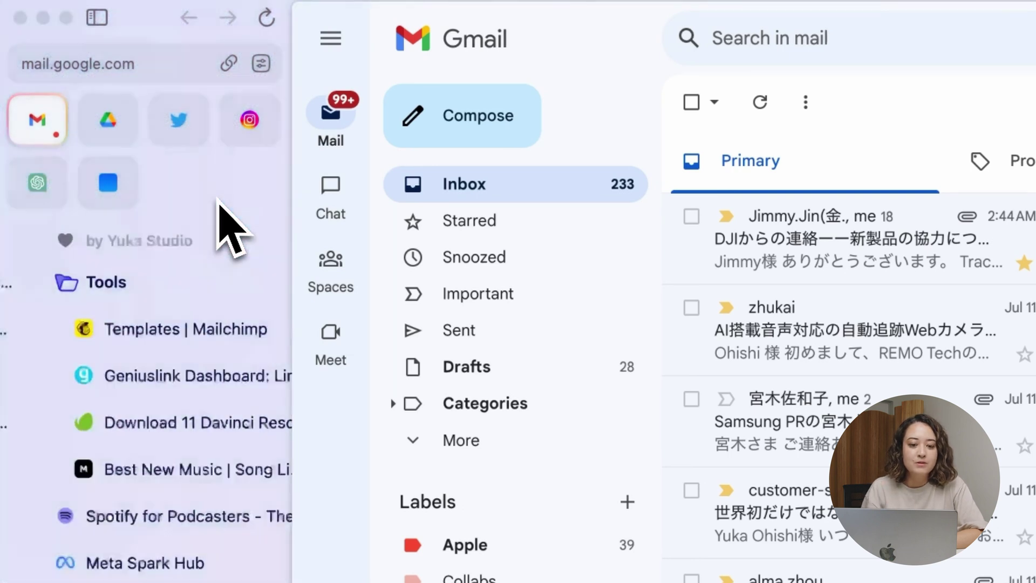
pyautogui.hscroll(-3, 218, 222)
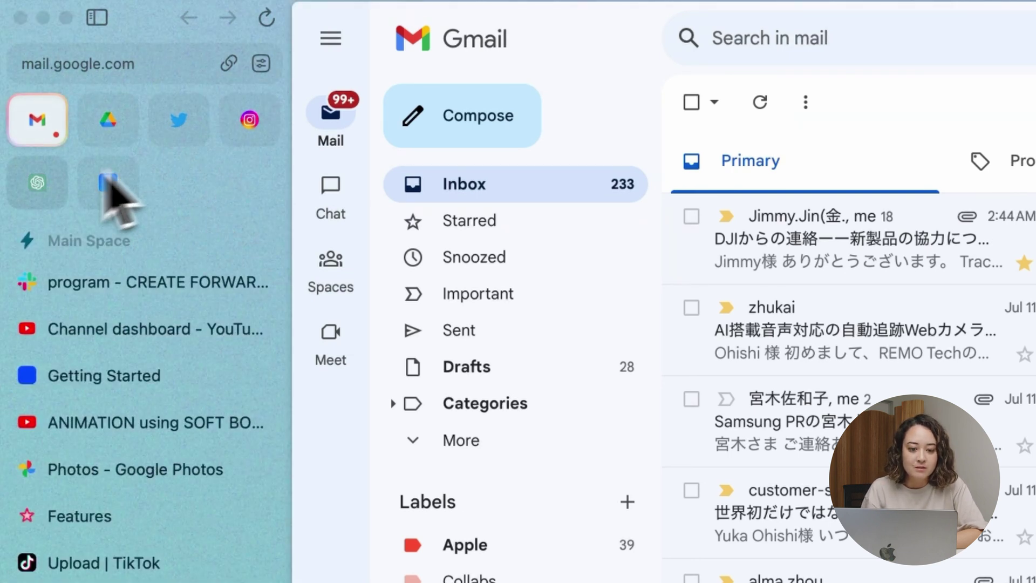
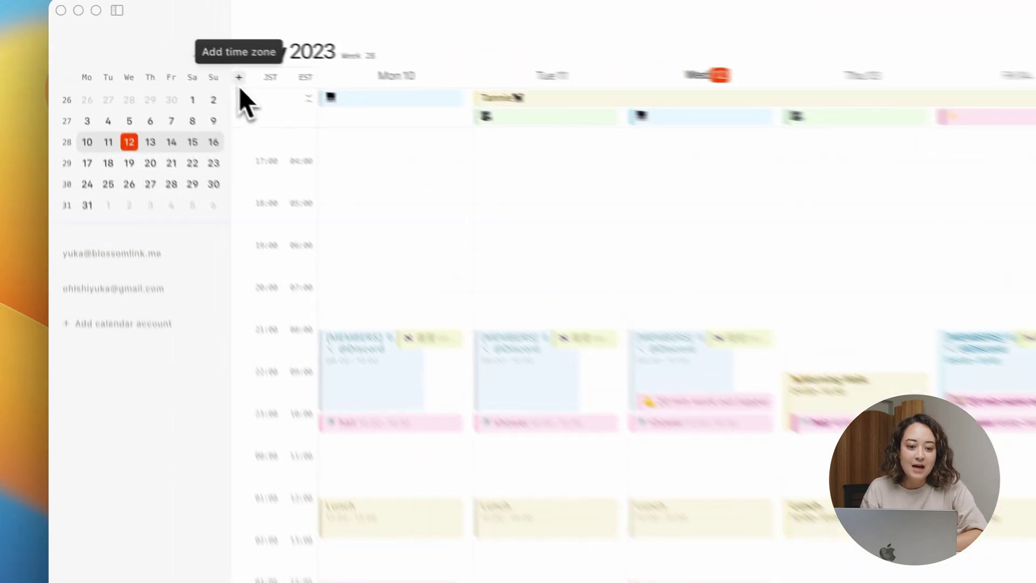
# Step: In the Cron calendar, add London and Los Angeles as extra time zones to the week view
pyautogui.click(161, 45)
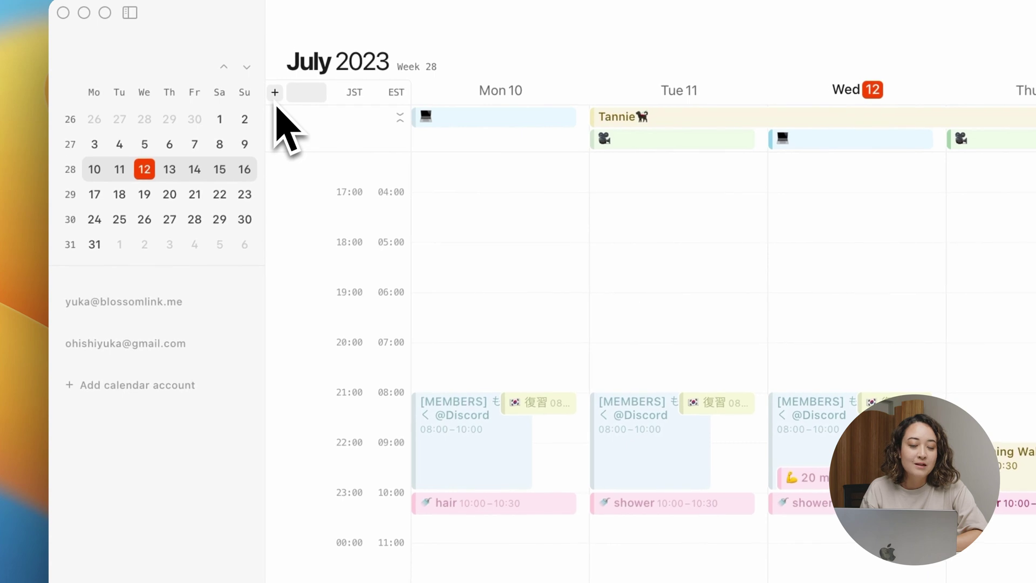
pyautogui.click(302, 90)
pyautogui.click(834, 258)
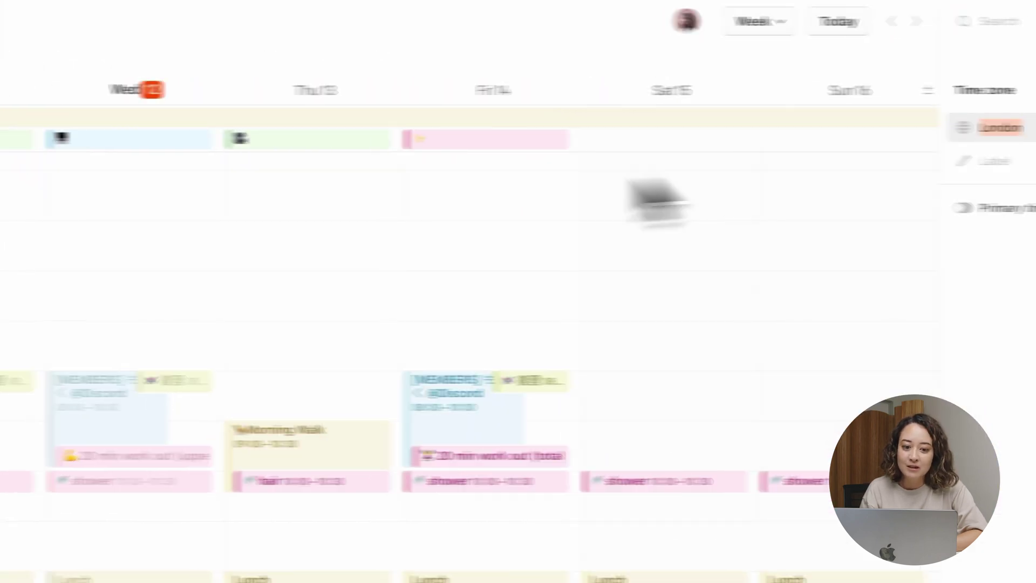
pyautogui.click(885, 63)
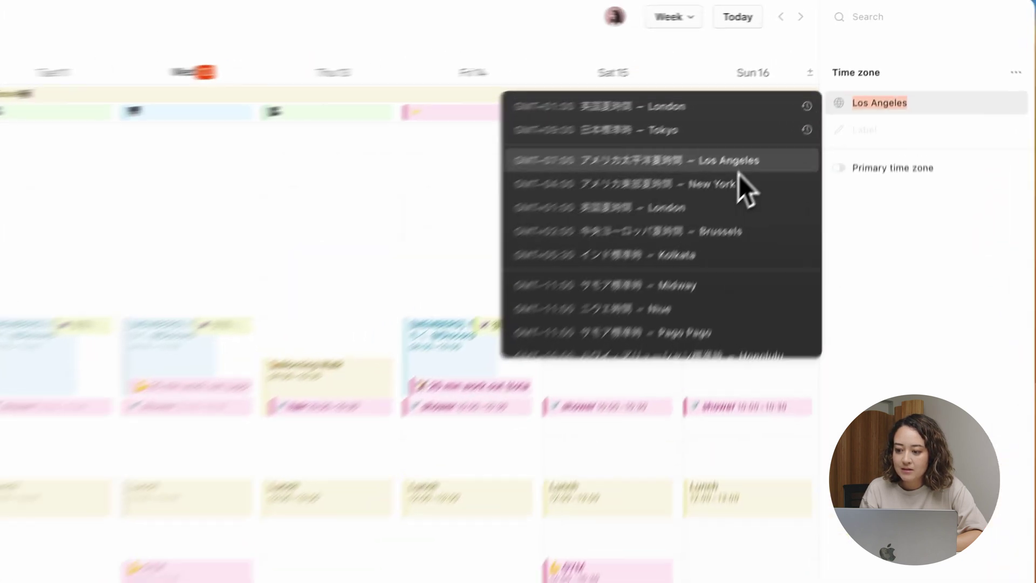
pyautogui.click(804, 97)
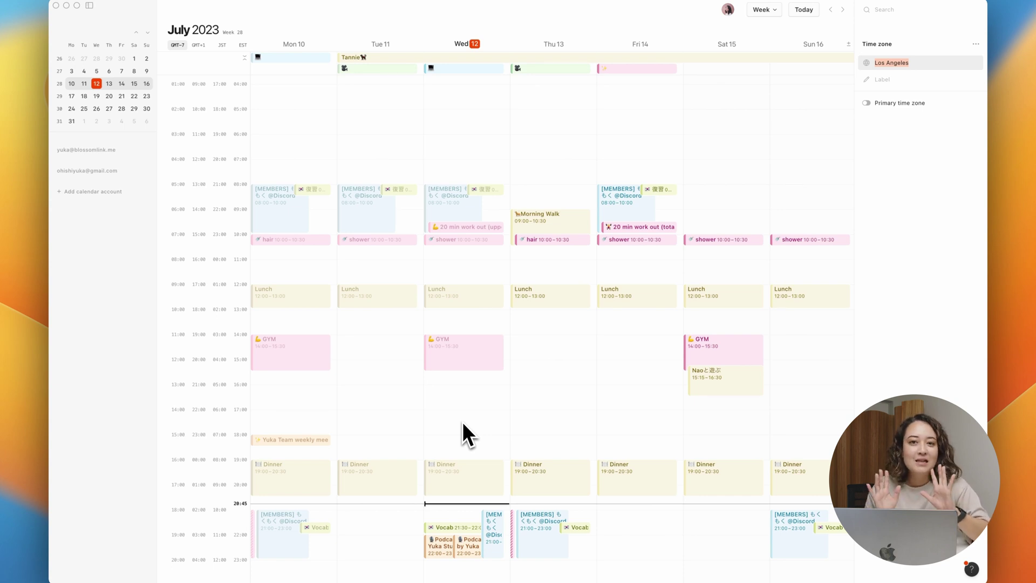
pyautogui.press('Escape')
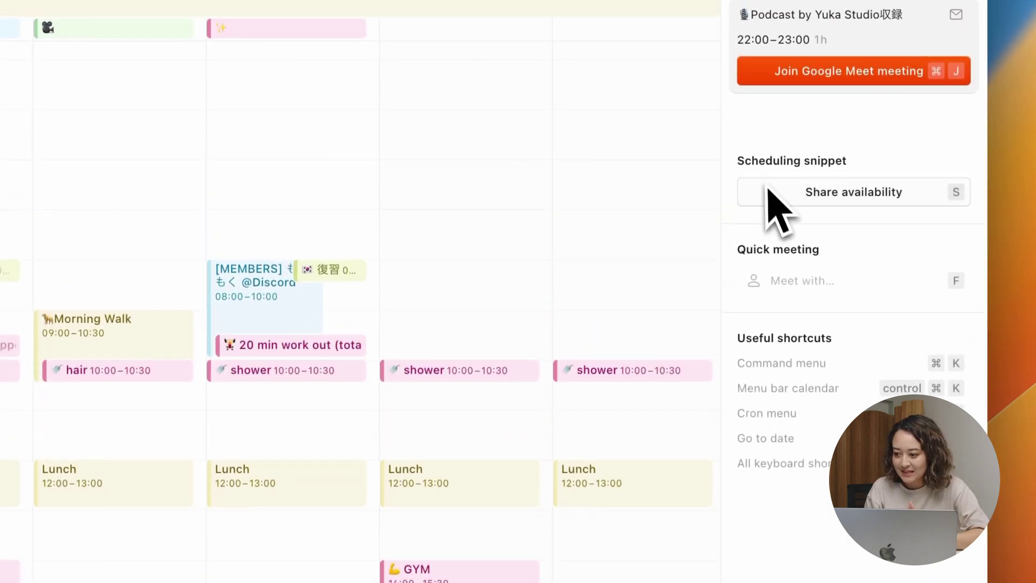
# Step: Share availability for Thu Jul 13 17:00–18:15, Fri Jul 14 17:15–18:15 and Sat Jul 15 17:15–18:30, and choose another time zone for it
pyautogui.click(807, 196)
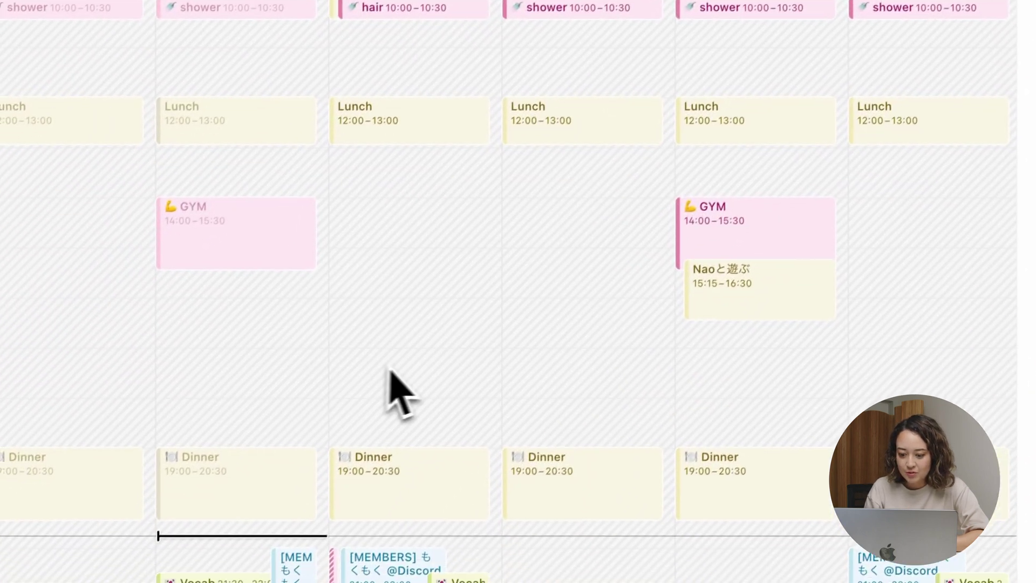
pyautogui.moveTo(424, 351); pyautogui.dragTo(425, 411)
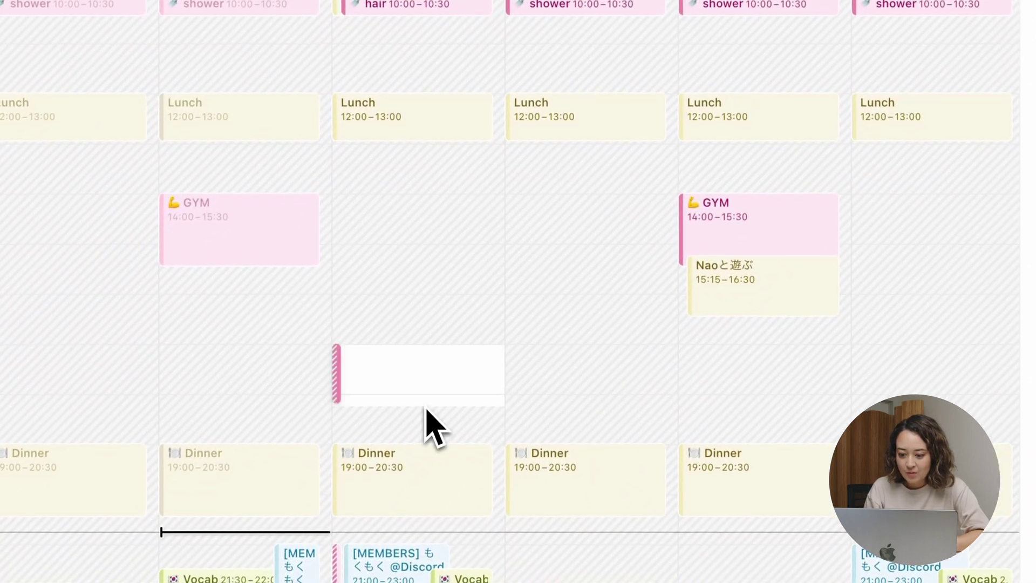
pyautogui.moveTo(608, 367); pyautogui.dragTo(608, 416)
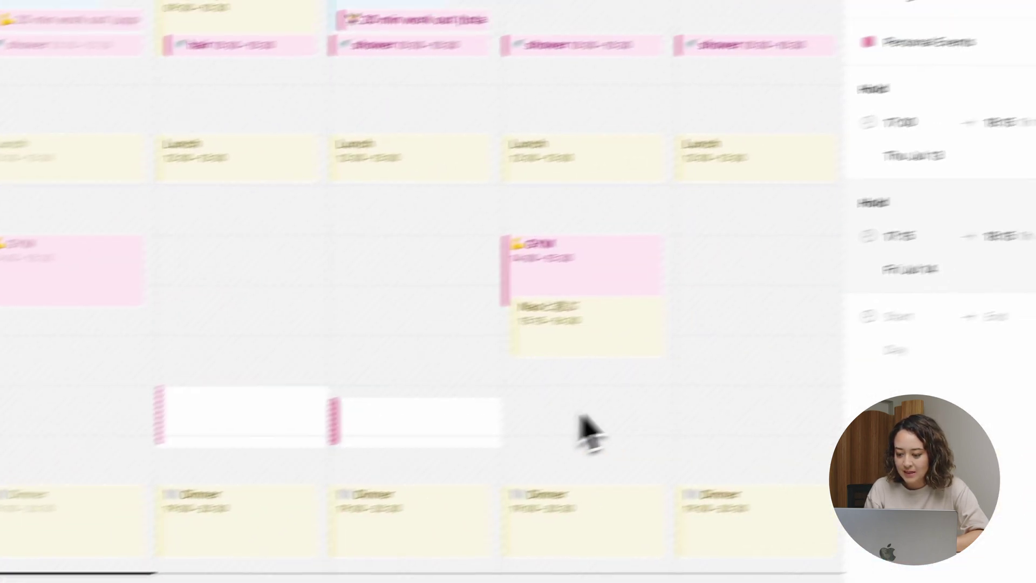
pyautogui.moveTo(761, 362); pyautogui.dragTo(767, 424)
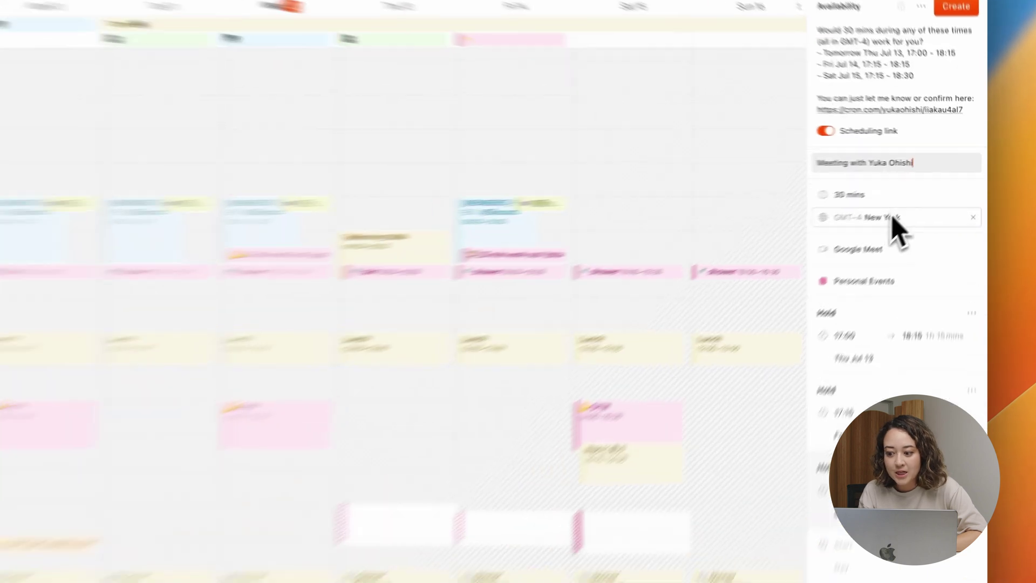
pyautogui.click(891, 217)
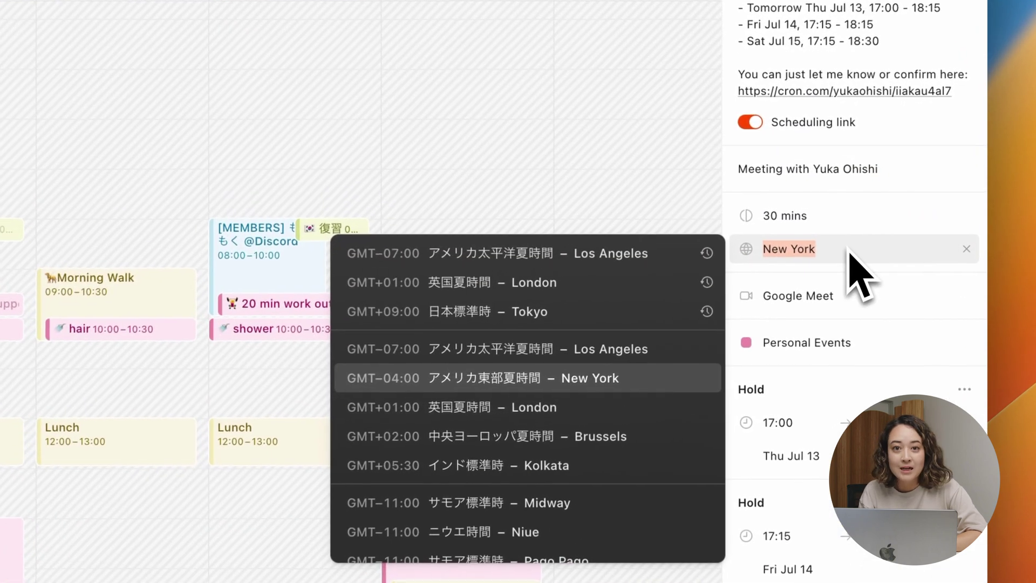
pyautogui.click(590, 323)
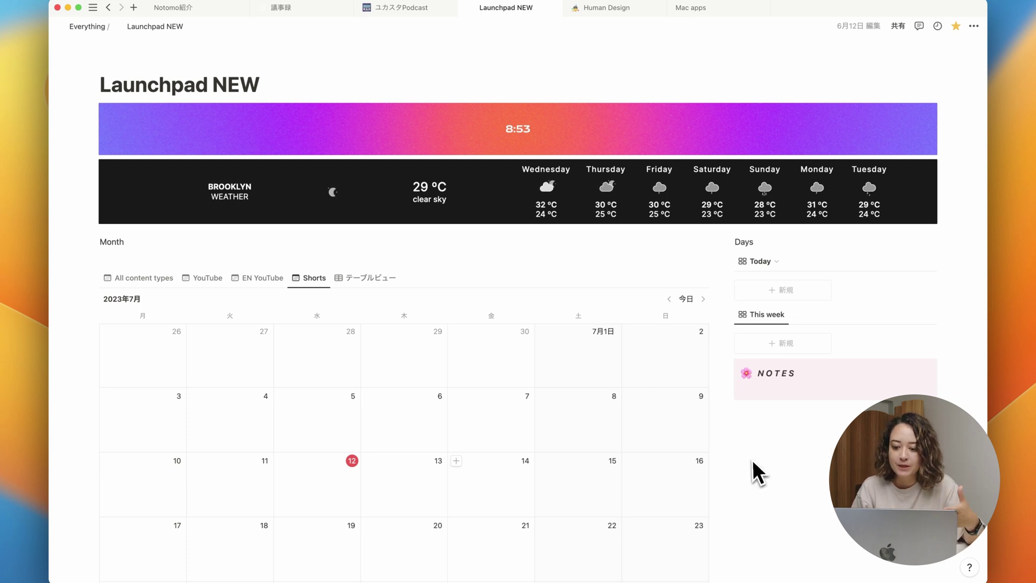
# Step: In Notion's Launchpad NEW page, create a Project list entry from the YouTube template and look over its sections
pyautogui.scroll(-3, 753, 462)
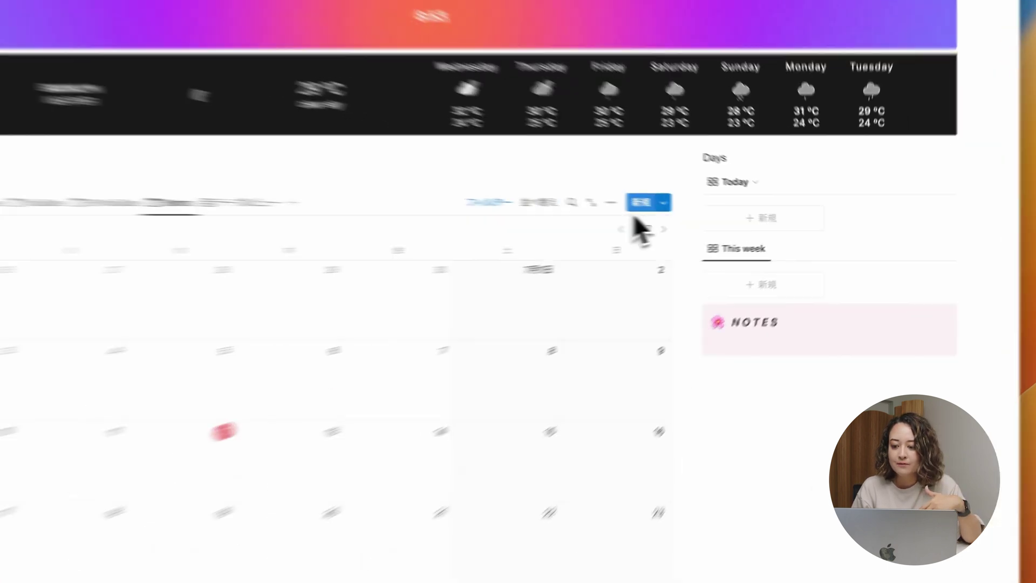
pyautogui.click(703, 208)
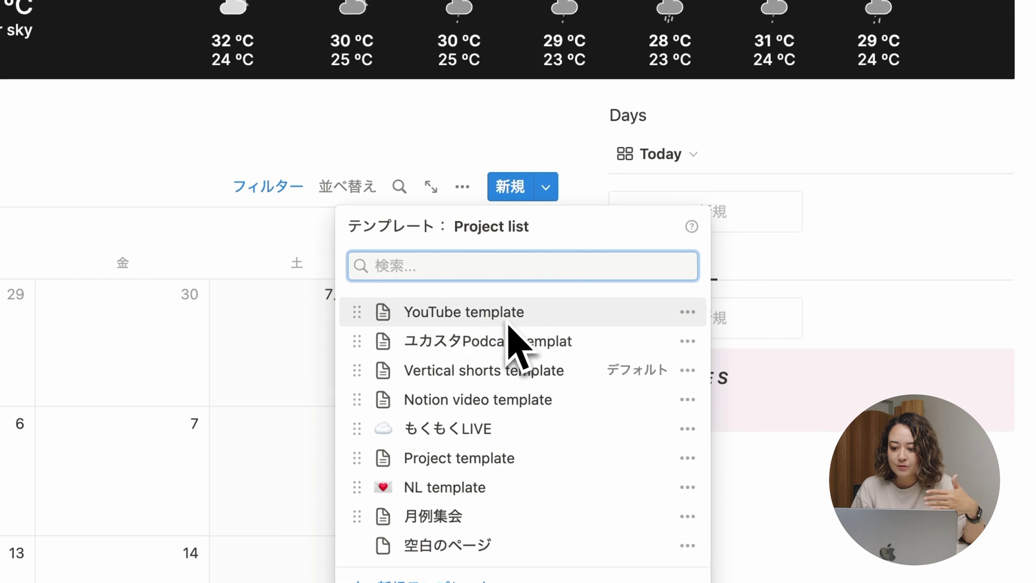
pyautogui.click(506, 323)
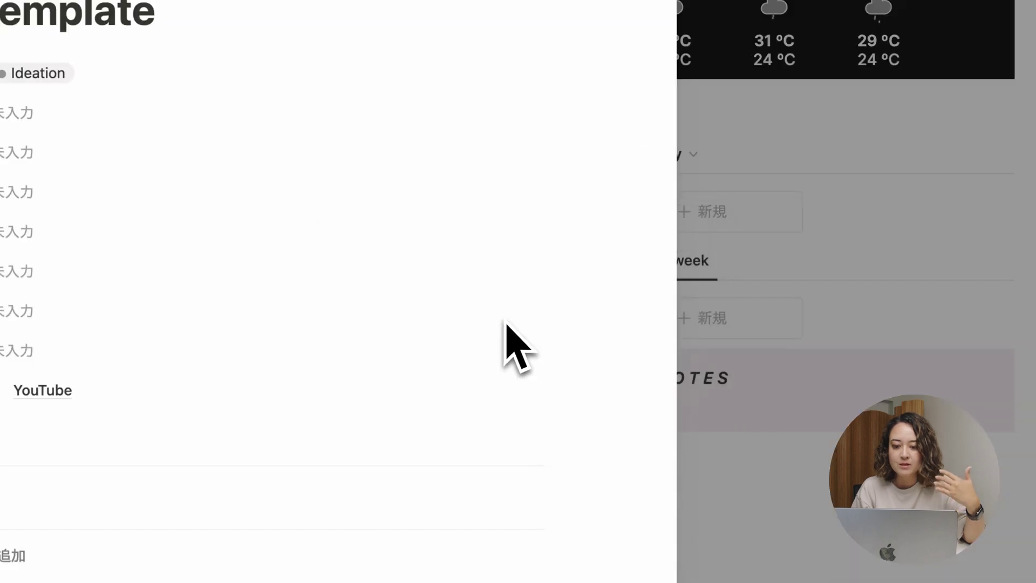
pyautogui.scroll(-10, 598, 570)
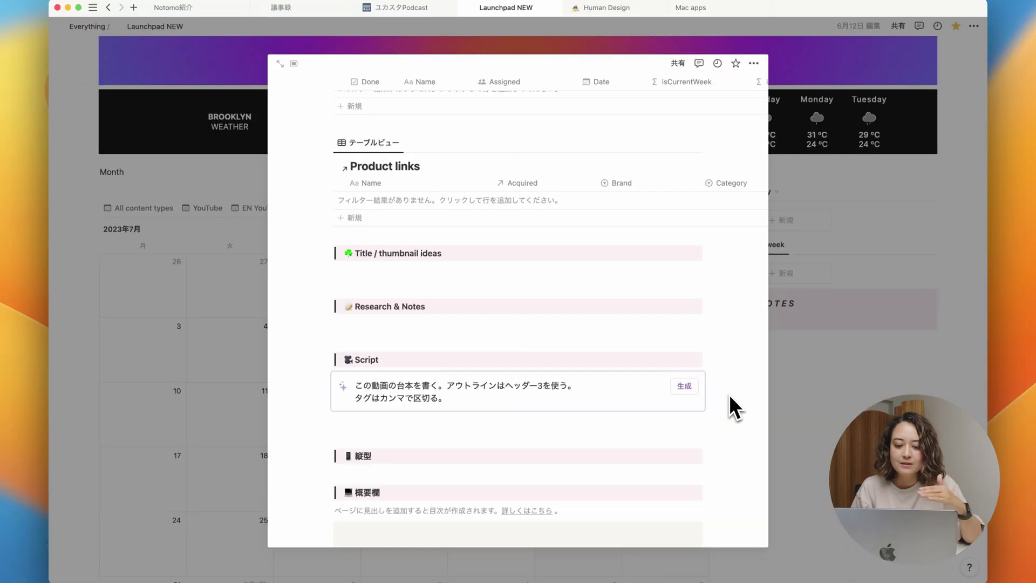